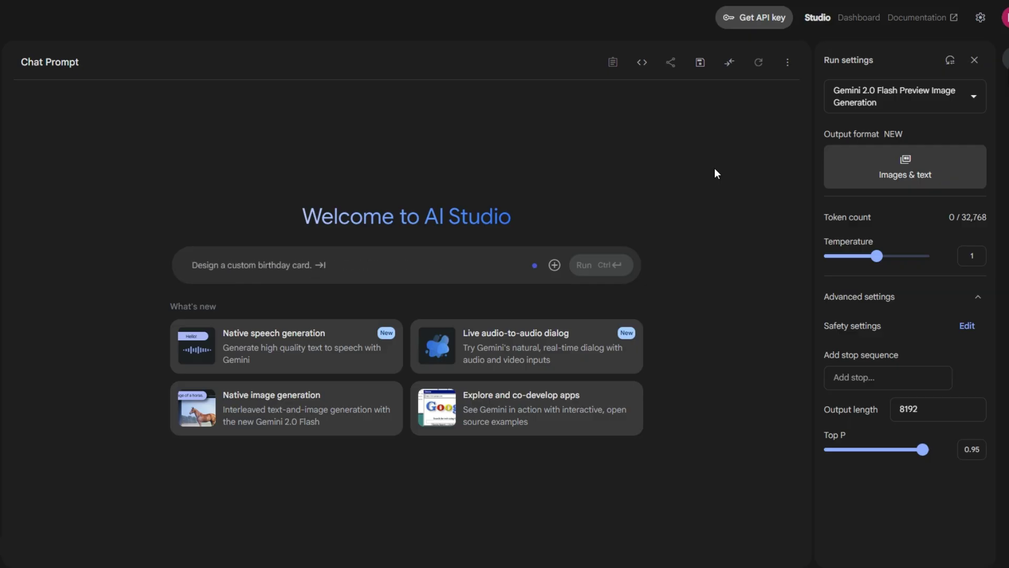
Open Native speech generation and set the style instructions to "Read aloud in a warm, friendly tone"
left_click(317, 358)
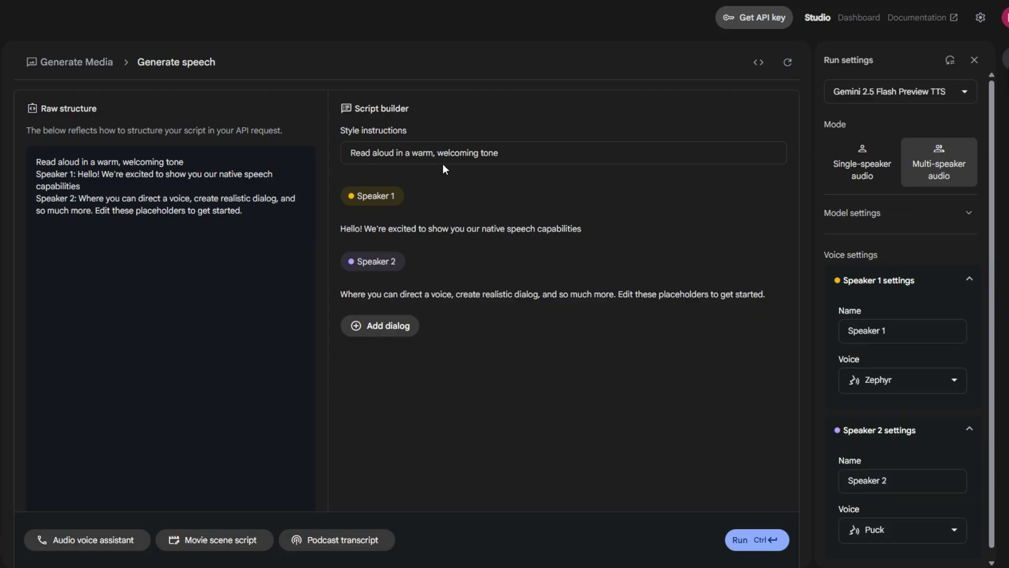
left_click_drag(438, 153, 504, 155)
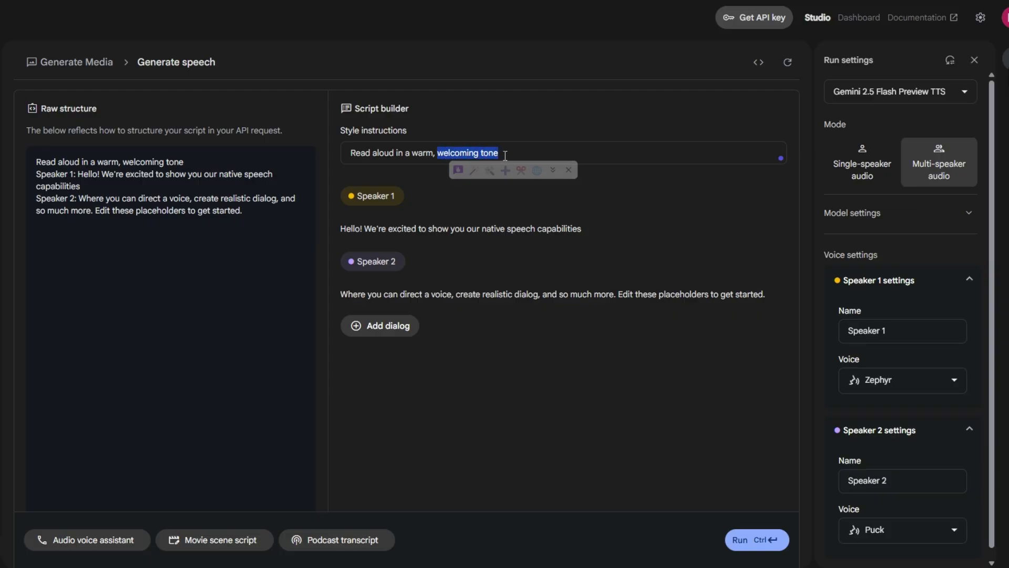
type("friendly")
type("tone")
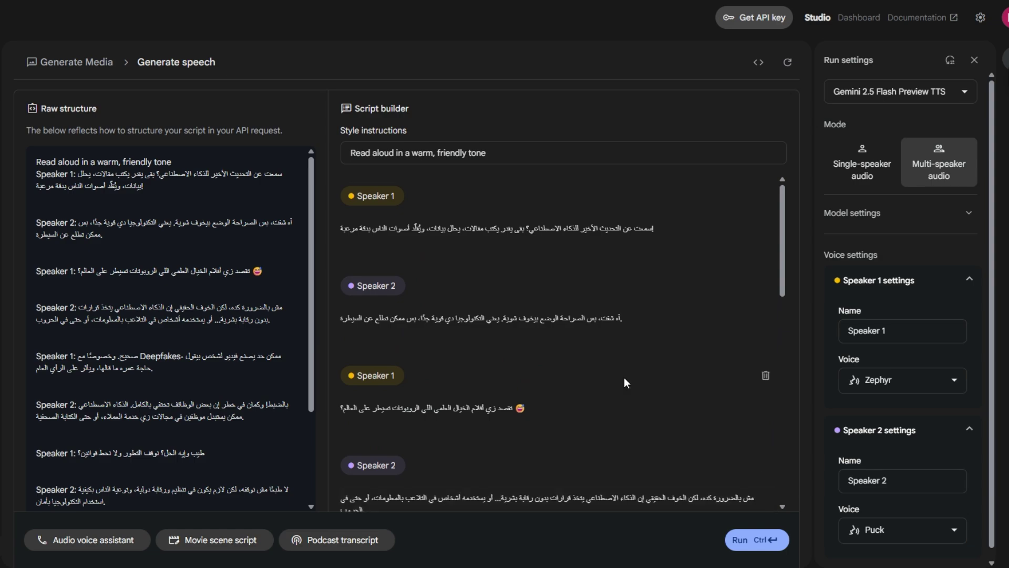
Review the two-speaker Arabic dialog through its last line and choose Gemini 2.5 Flash Preview TTS as the model
scroll(623, 377, "down", 1)
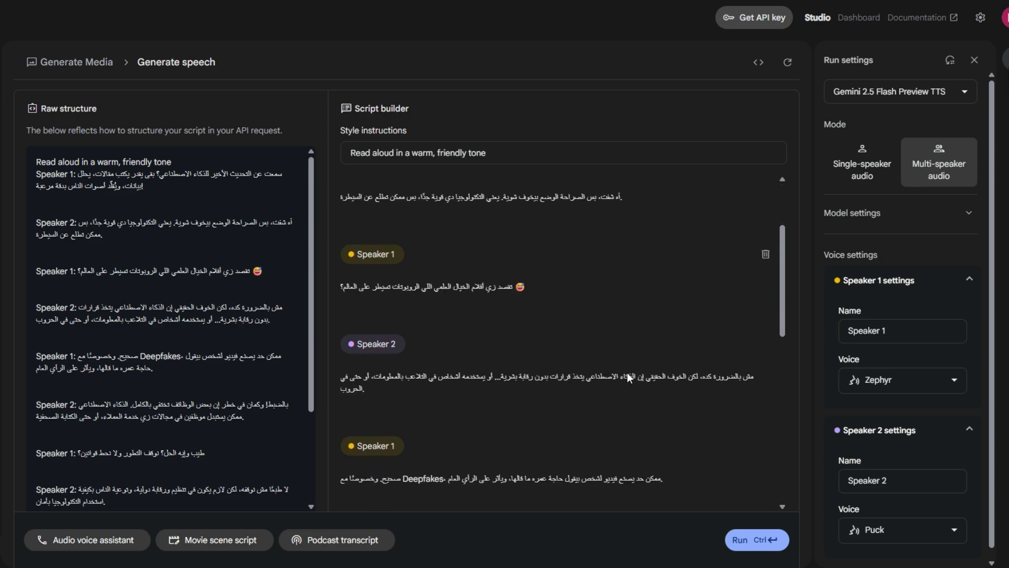
scroll(633, 356, "down", 5)
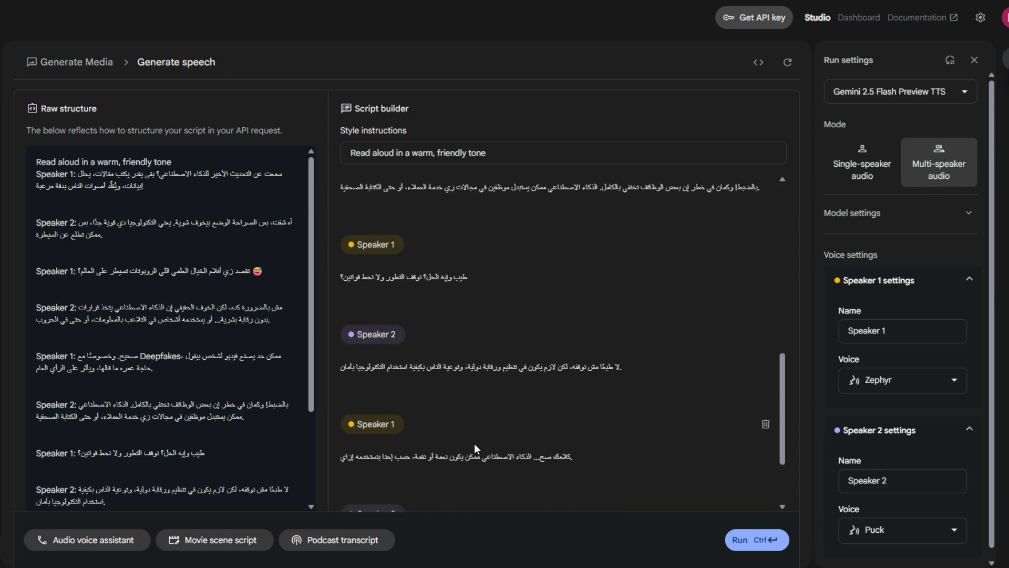
scroll(477, 448, "down", 2)
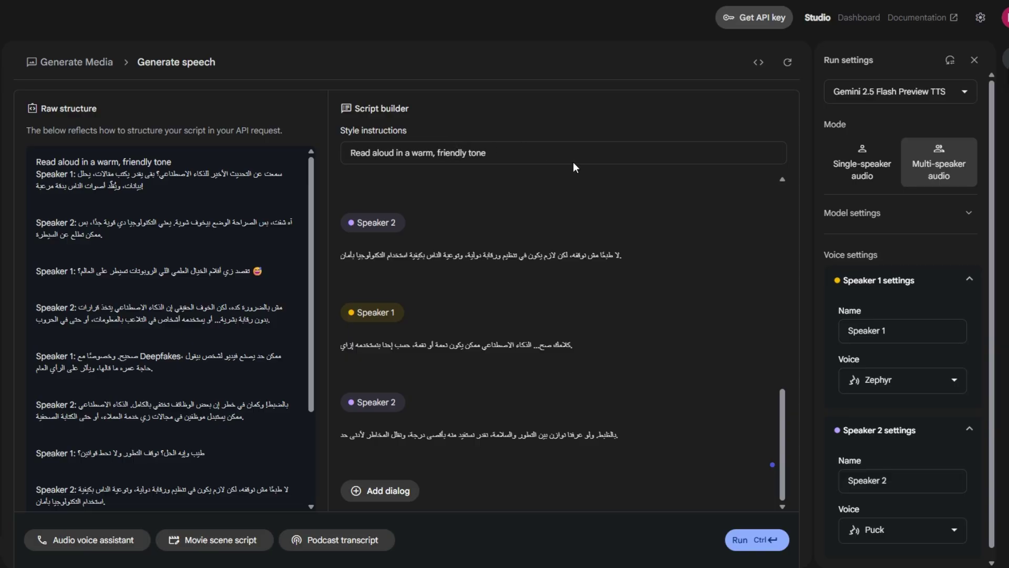
left_click(860, 92)
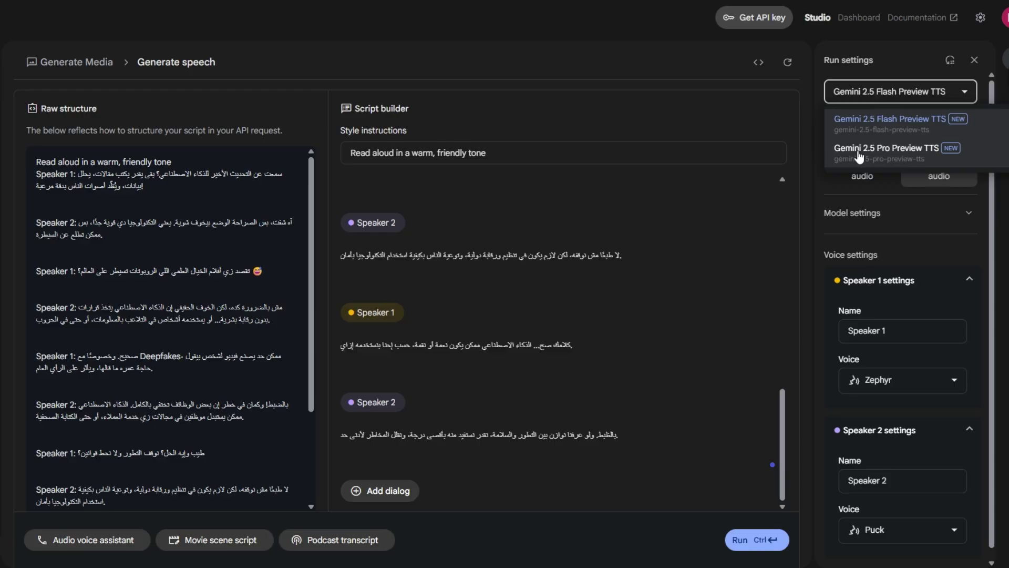
left_click(860, 123)
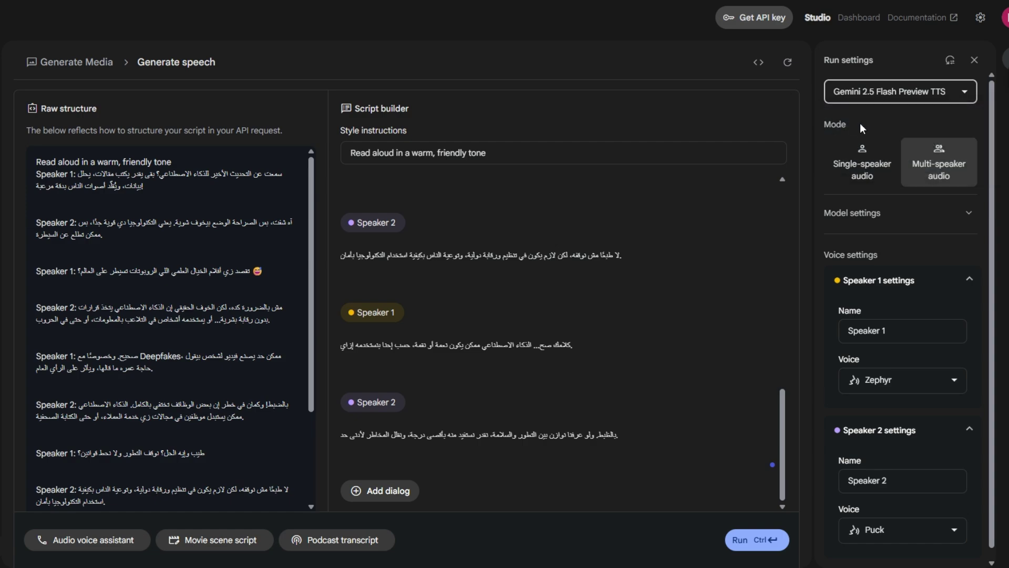
Expand the model settings and set Speaker 1's voice to Vindemiatrix
left_click(968, 213)
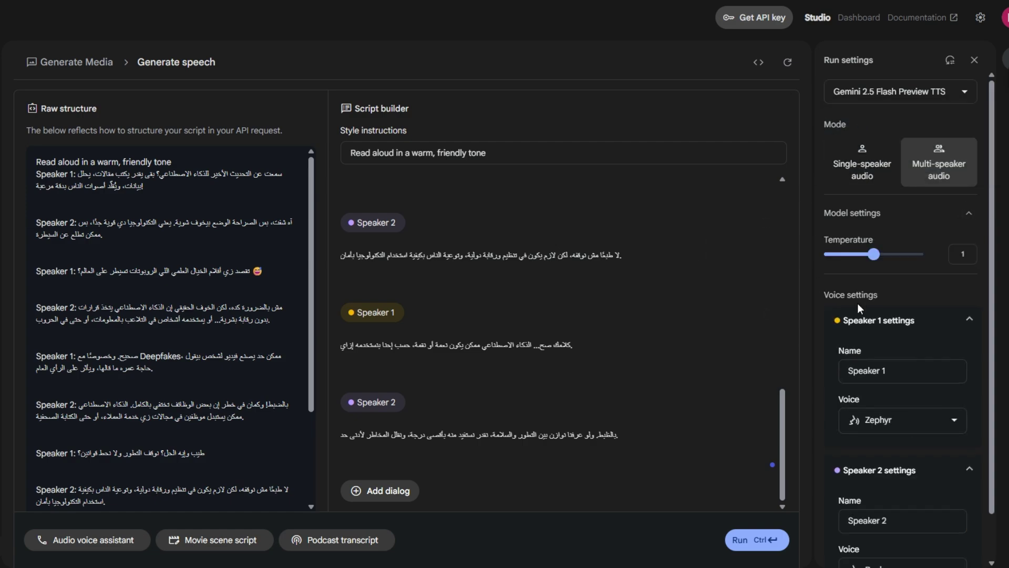
scroll(861, 303, "down", 1)
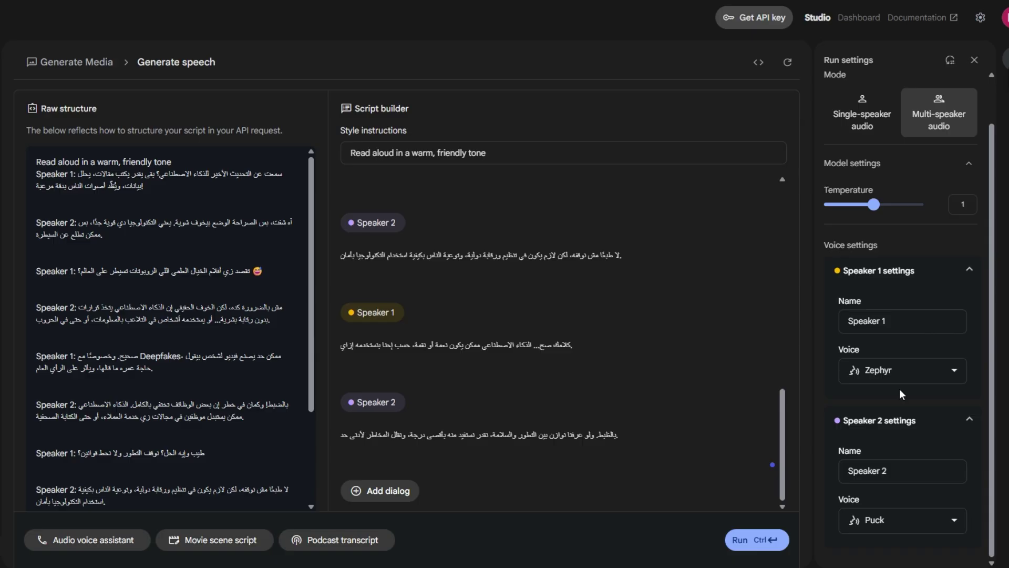
left_click(929, 324)
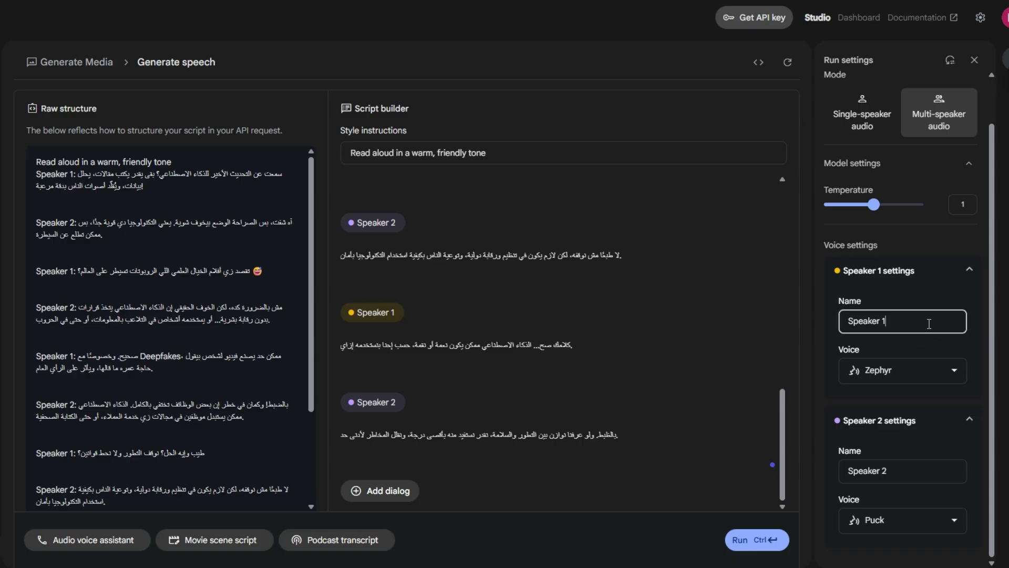
left_click(954, 375)
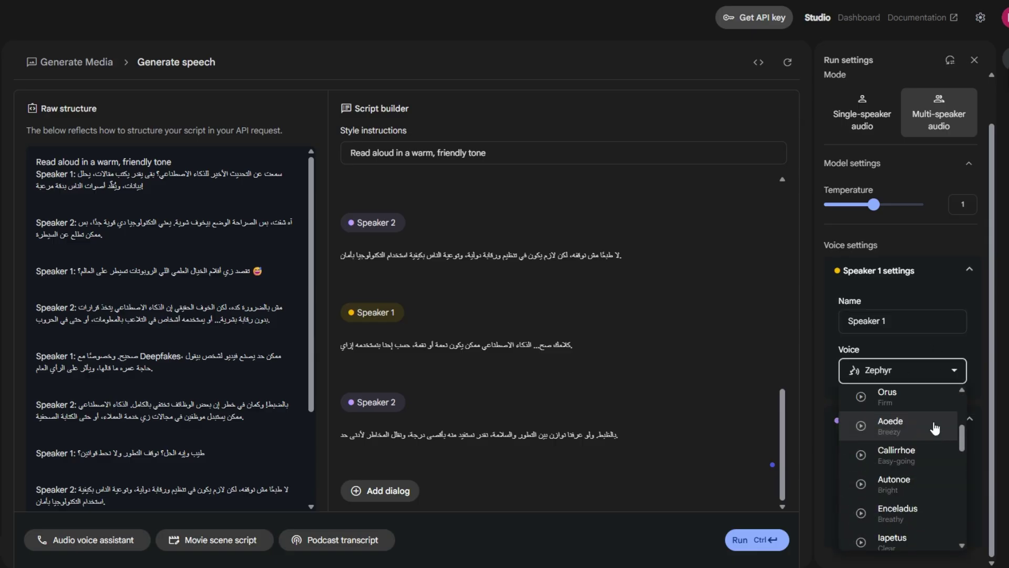
scroll(908, 498, "down", 3)
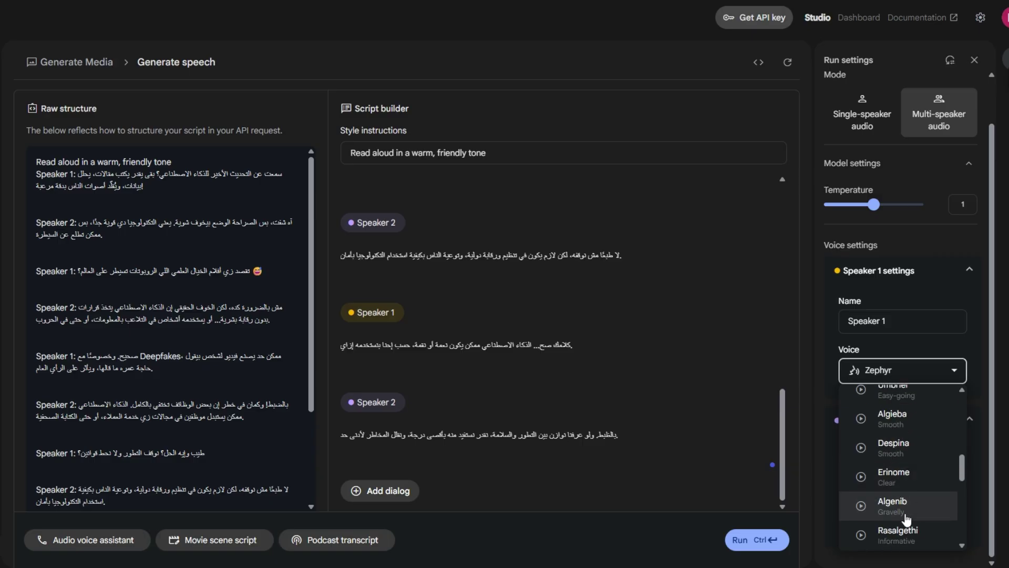
scroll(903, 489, "down", 5)
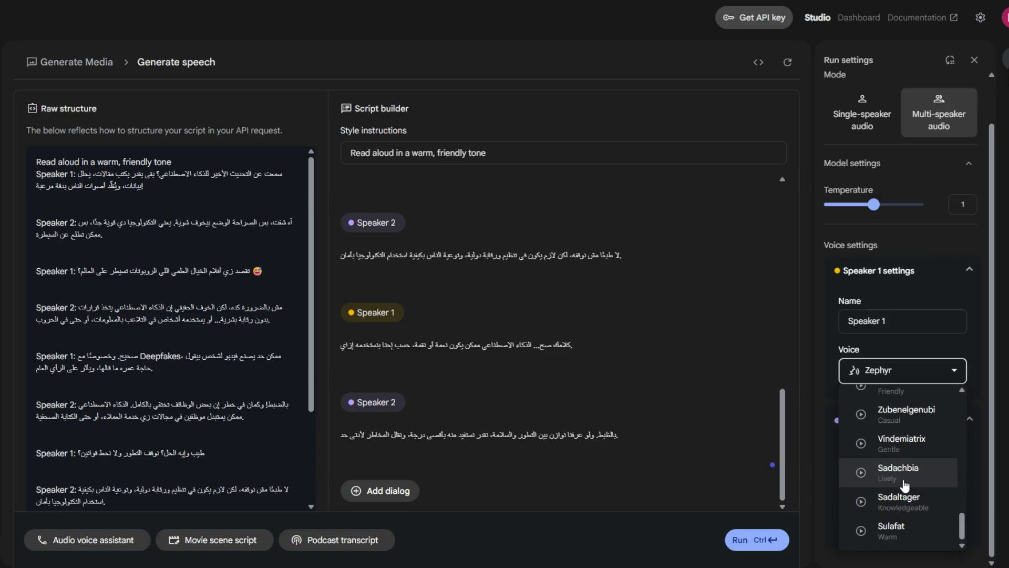
left_click(905, 446)
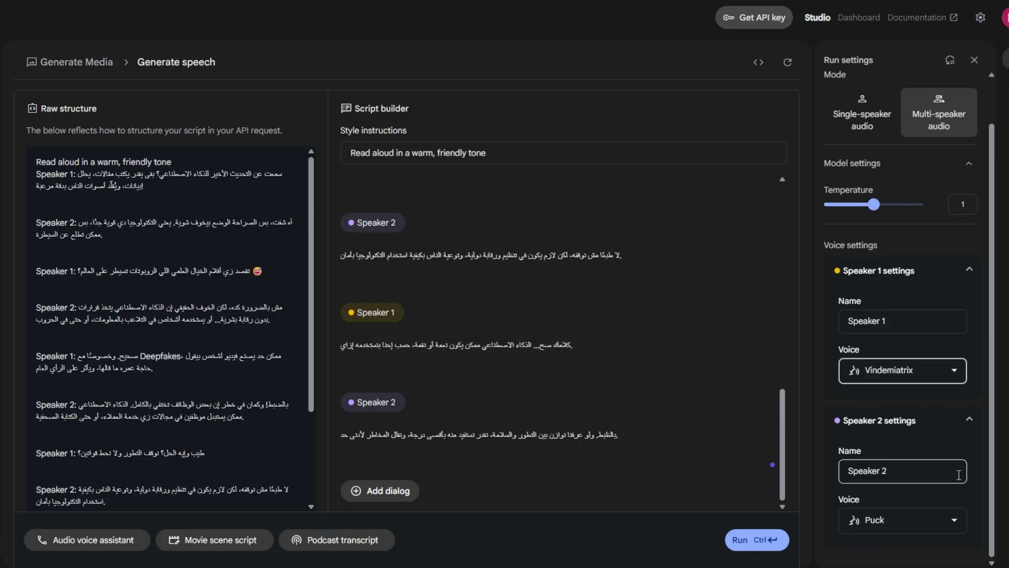
Keep Puck as Speaker 2's voice and generate the audio for the two-speaker dialog
left_click(942, 523)
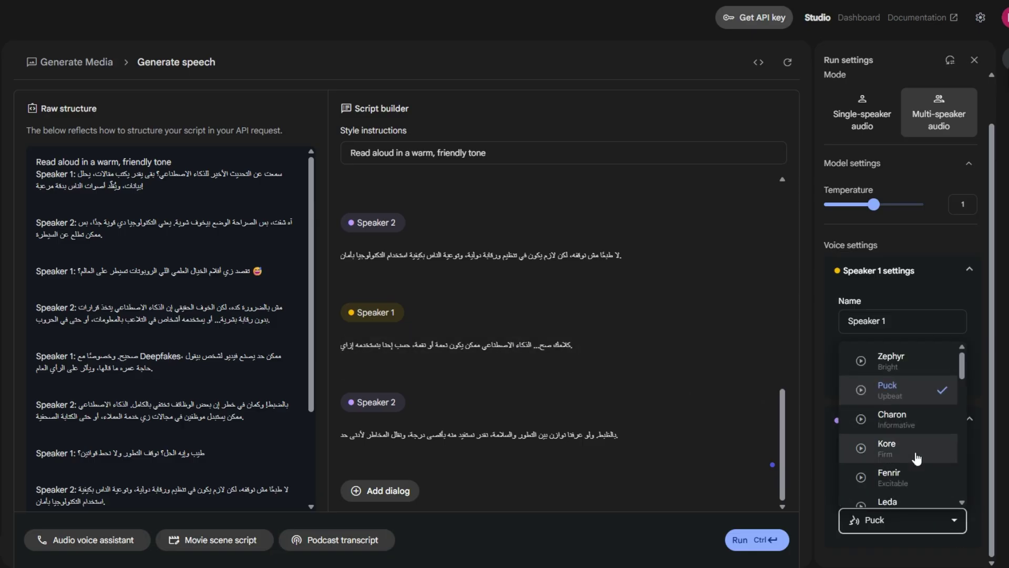
left_click(922, 529)
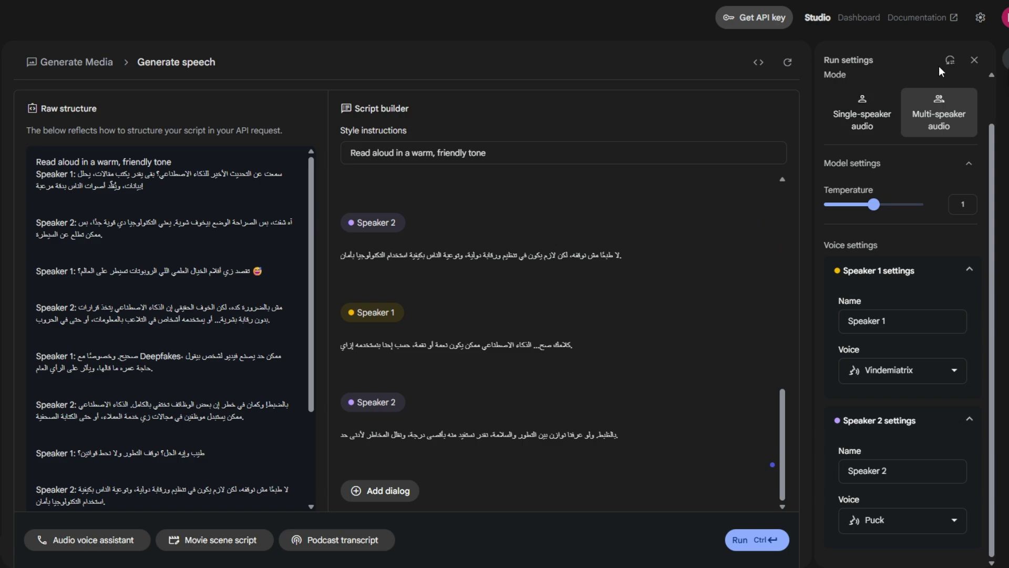
scroll(862, 118, "up", 2)
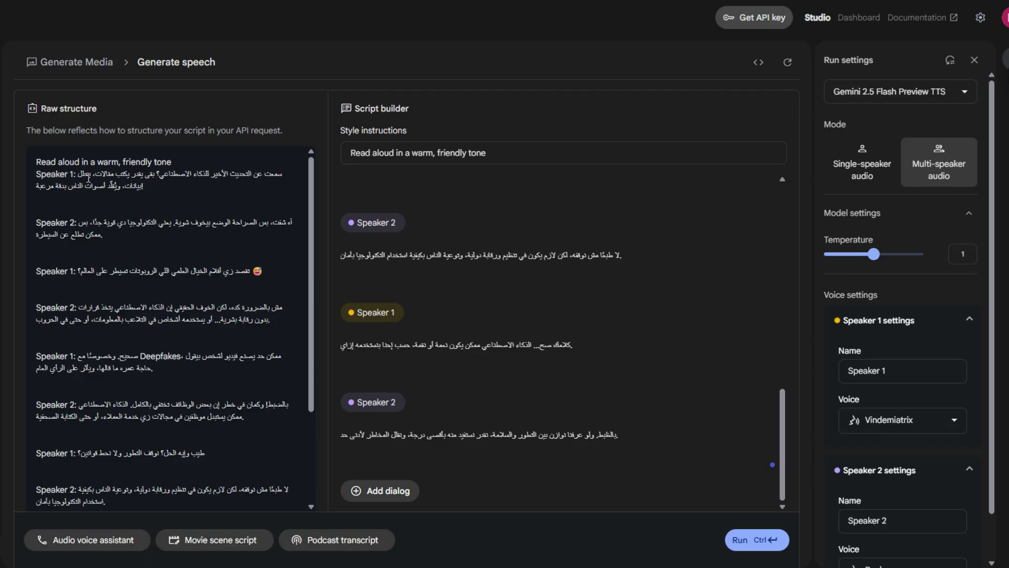
scroll(113, 265, "down", 1)
scroll(113, 266, "up", 1)
left_click_drag(192, 272, 157, 271)
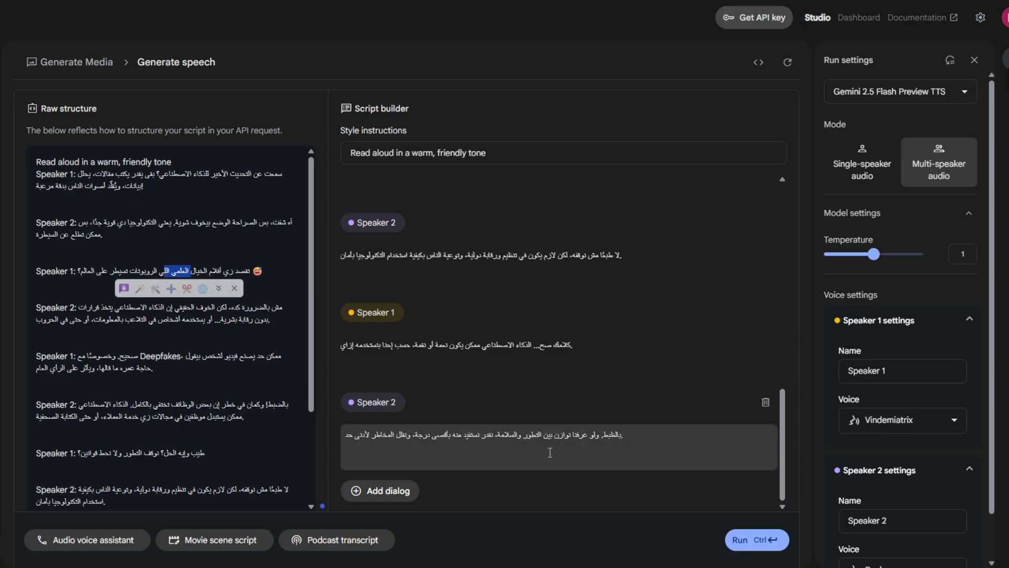
left_click(745, 545)
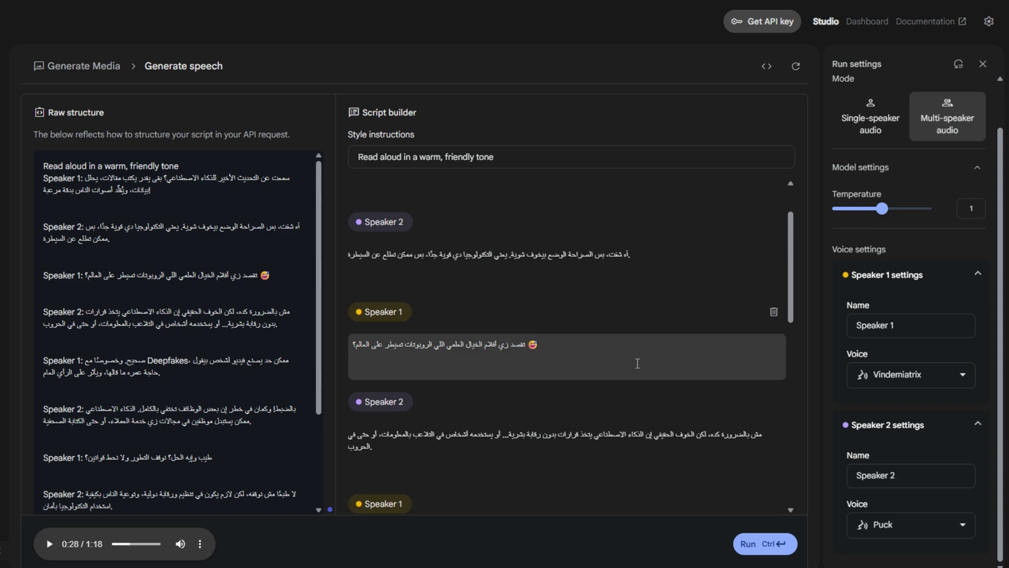
Switch the model to Gemini 2.5 Pro Preview TTS and generate the two-speaker dialog audio again
scroll(925, 132, "up", 2)
left_click(950, 96)
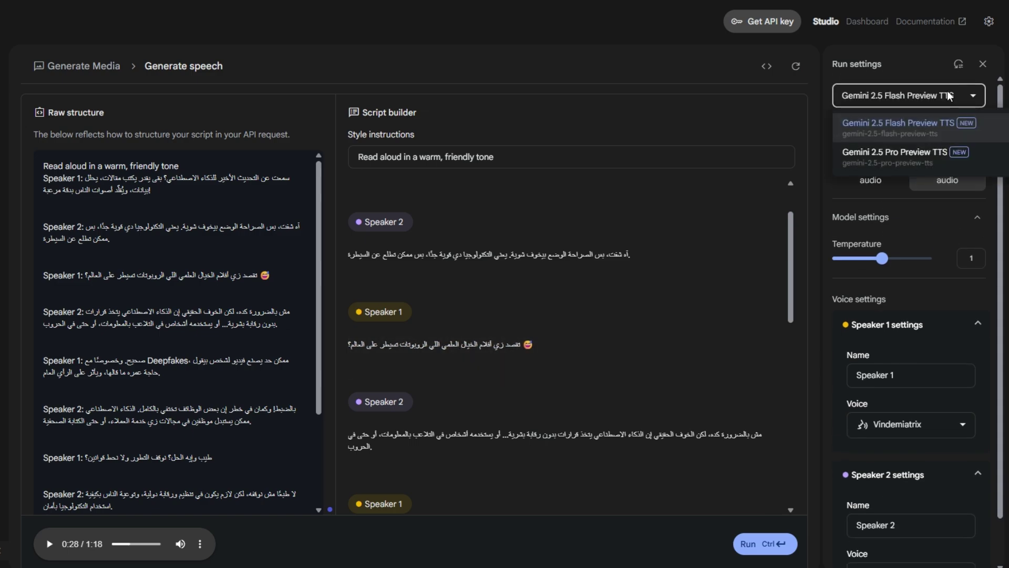
left_click(917, 160)
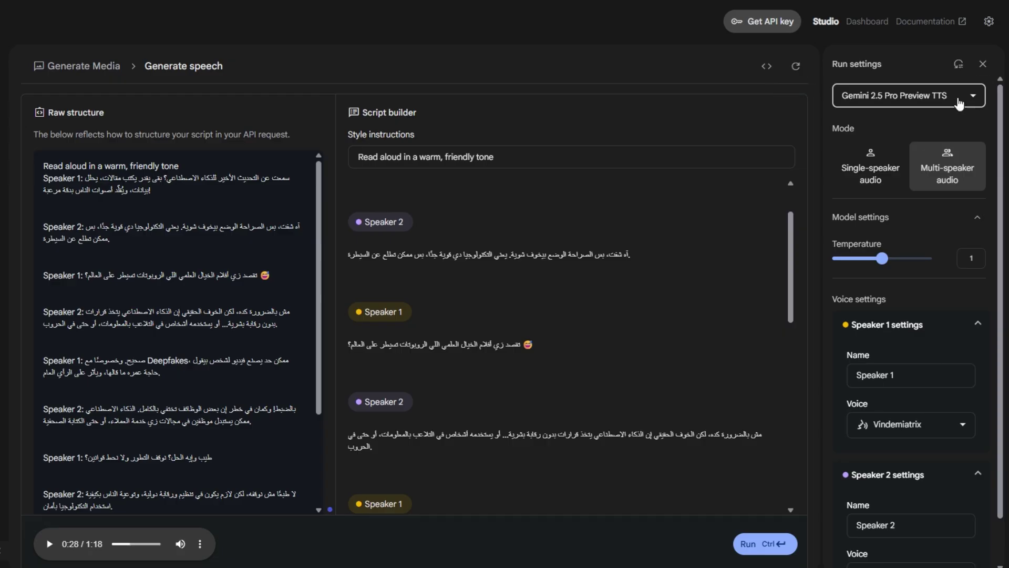
scroll(615, 347, "down", 2)
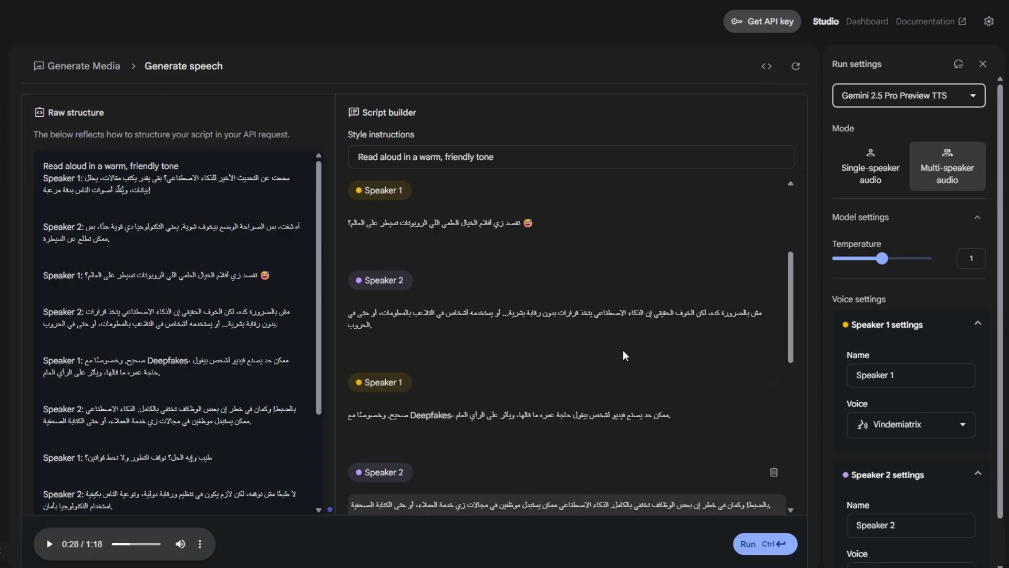
left_click(751, 547)
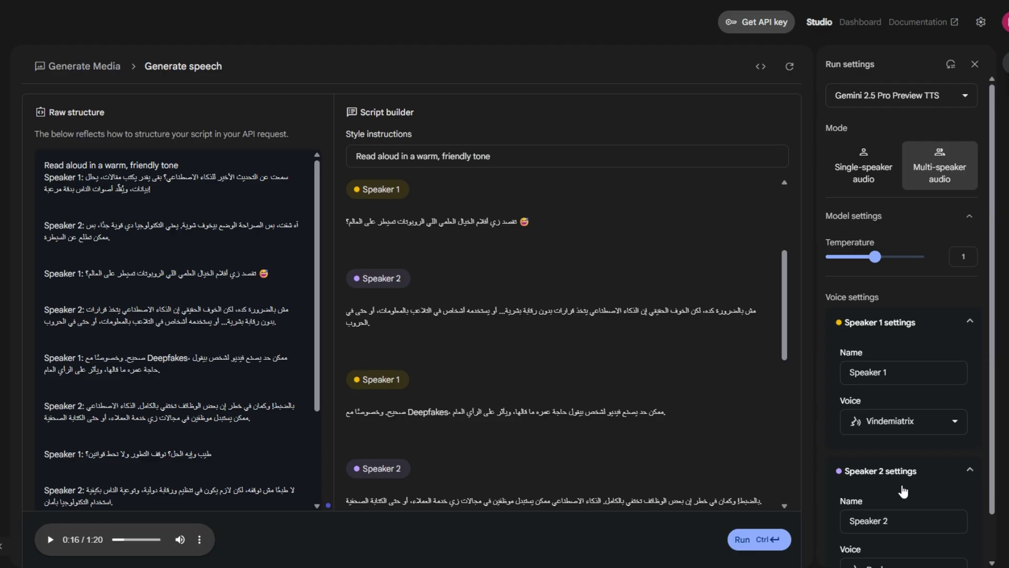
Switch to single-speaker audio and set the style instructions to "Read aloud in a Professional, Precise and informative"
left_click(852, 177)
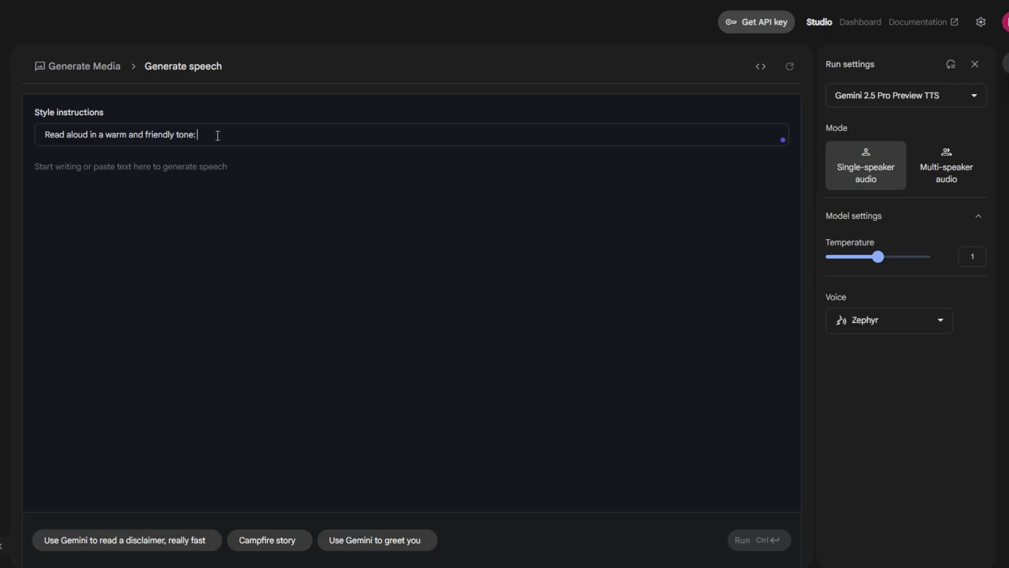
left_click_drag(218, 135, 106, 136)
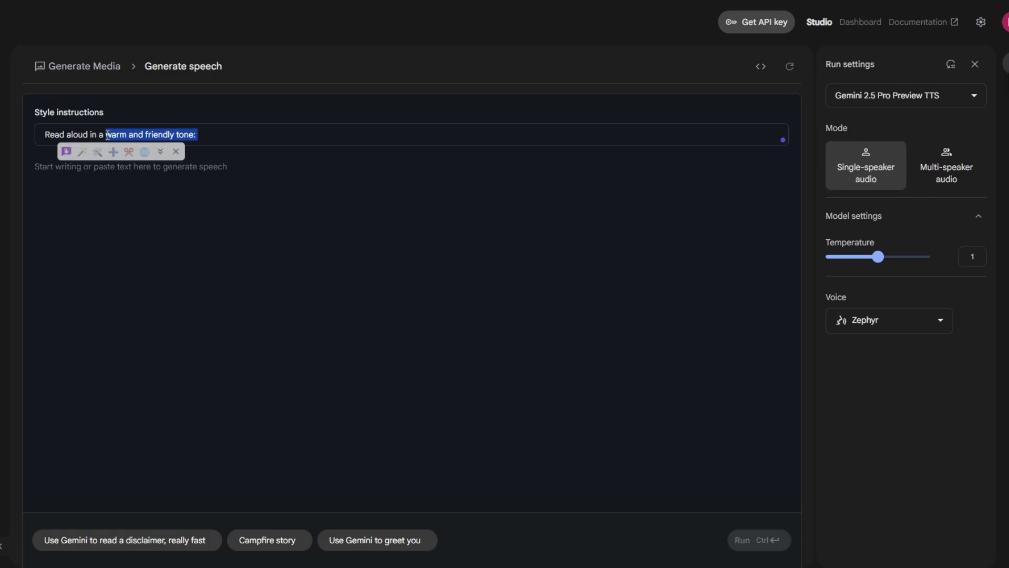
type("Professional & Precise")
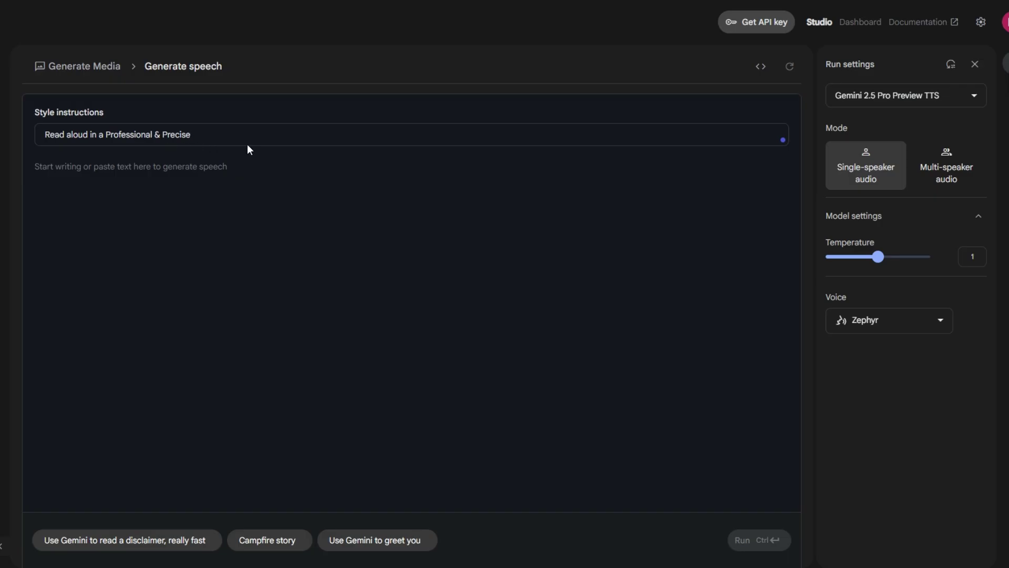
key("ctrl+Left")
key("ctrl+Left")
key("Left")
type(",")
key("Right")
key("Right")
key("BackSpace")
key("End")
type("and informat")
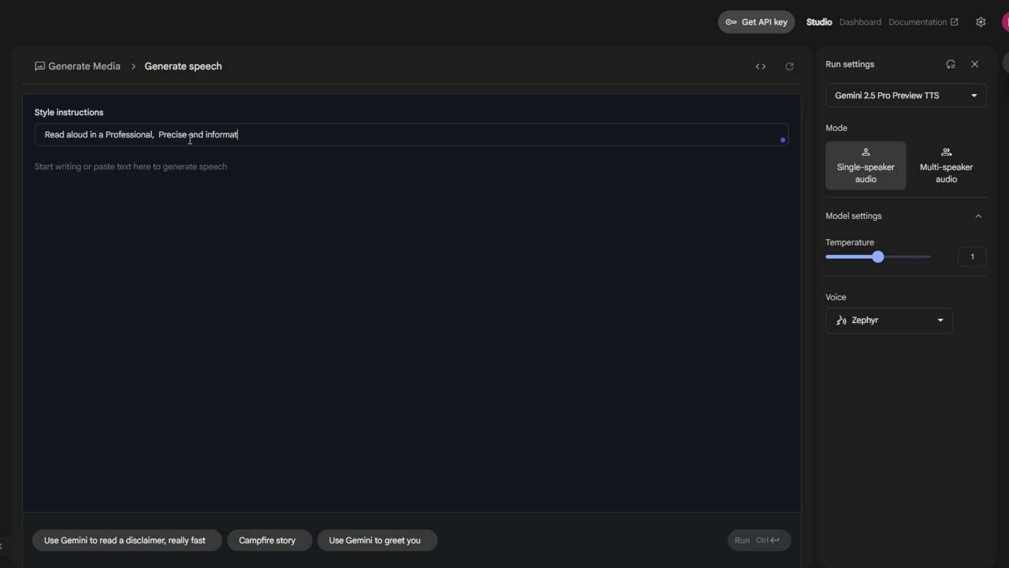
type("ive")
Paste the Arabic narration about colonizing Mars as the speech text and set the voice to Rasalgethi
left_click(184, 173)
key("ctrl+v")
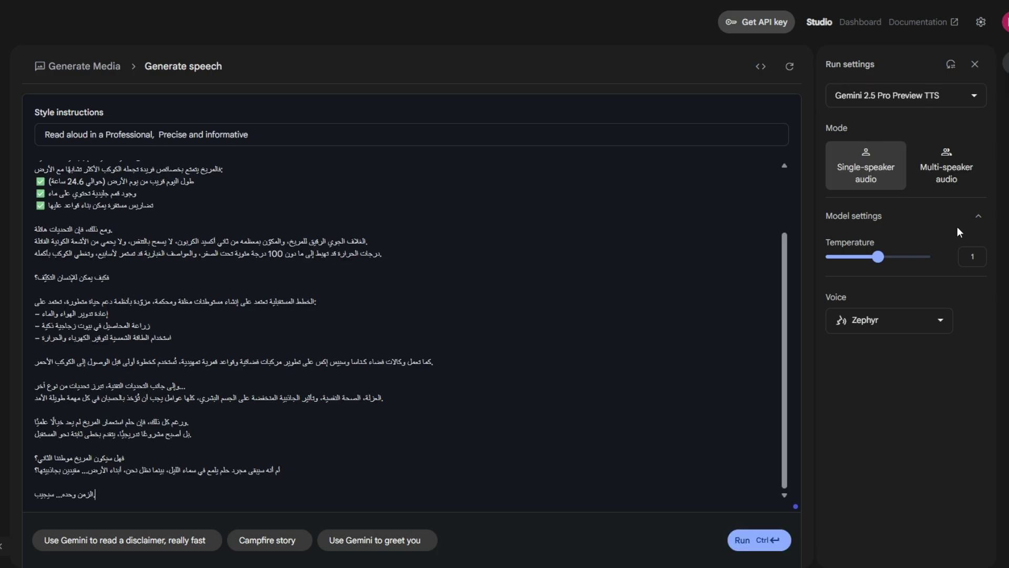
left_click(914, 326)
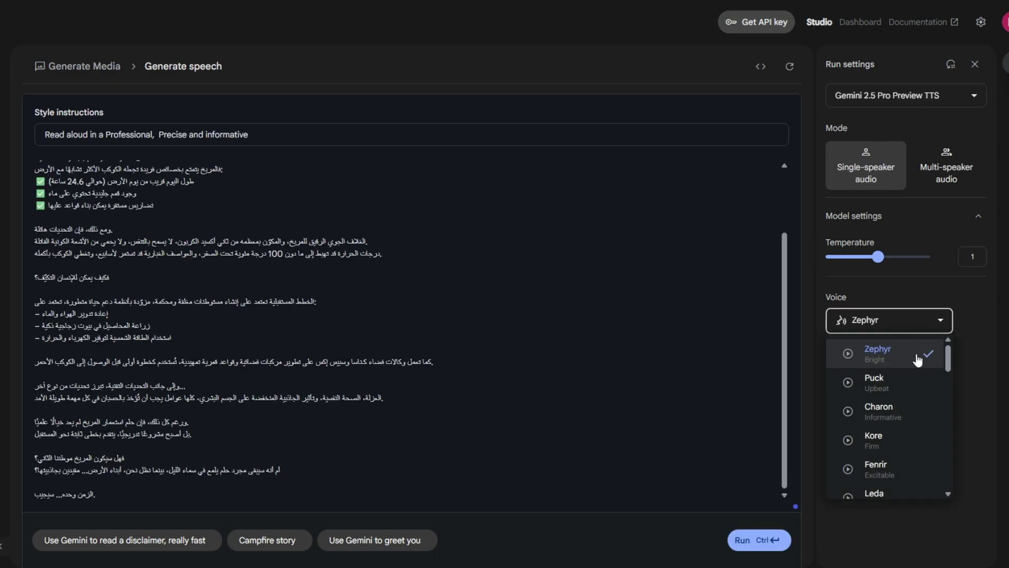
scroll(927, 412, "down", 3)
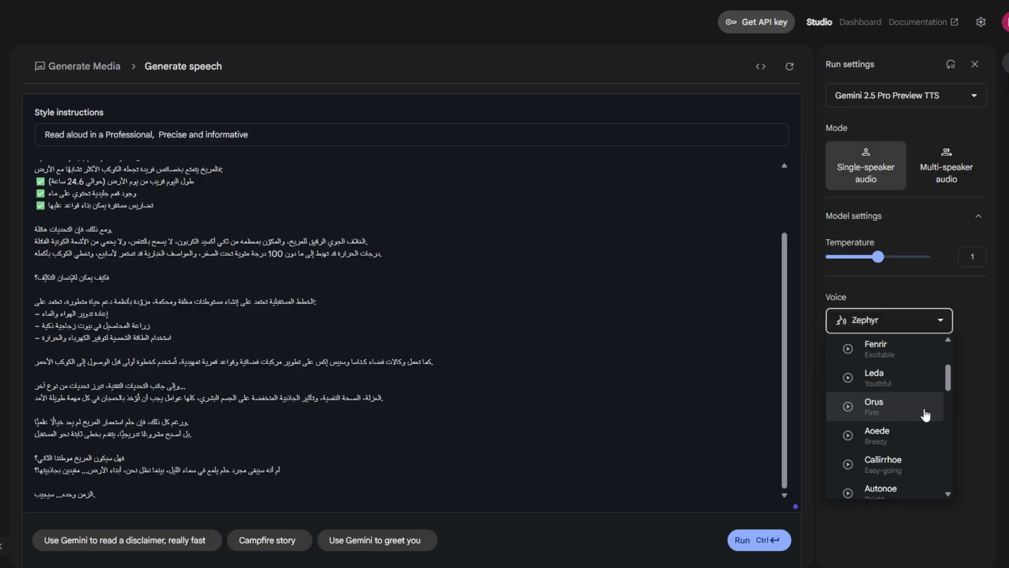
scroll(926, 416, "down", 6)
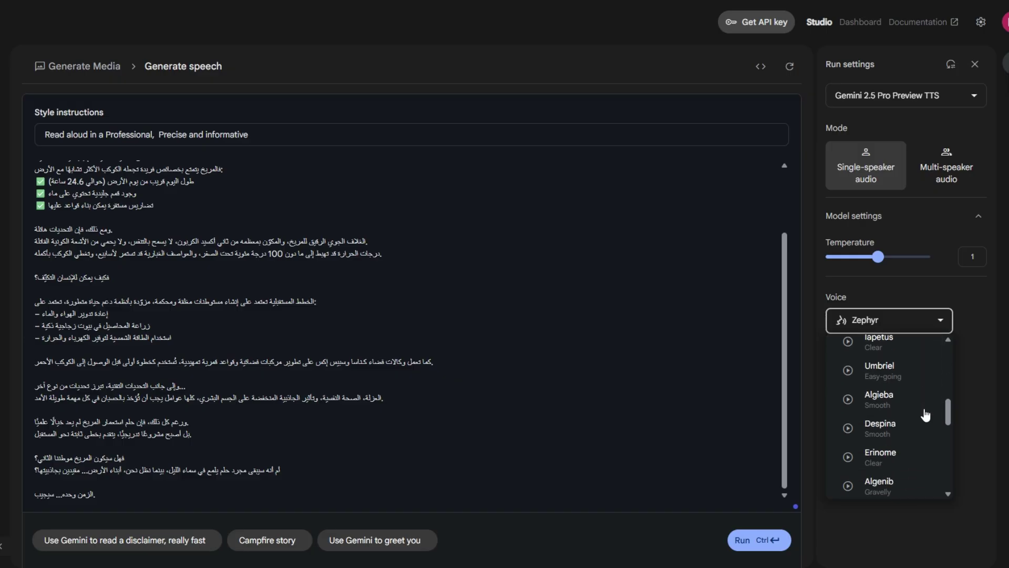
scroll(924, 421, "down", 2)
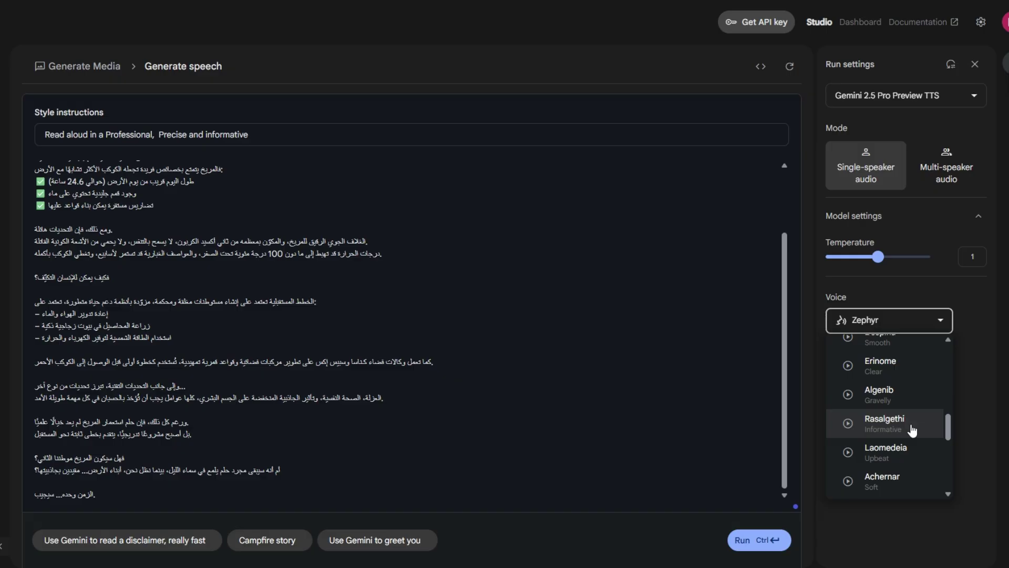
left_click(913, 427)
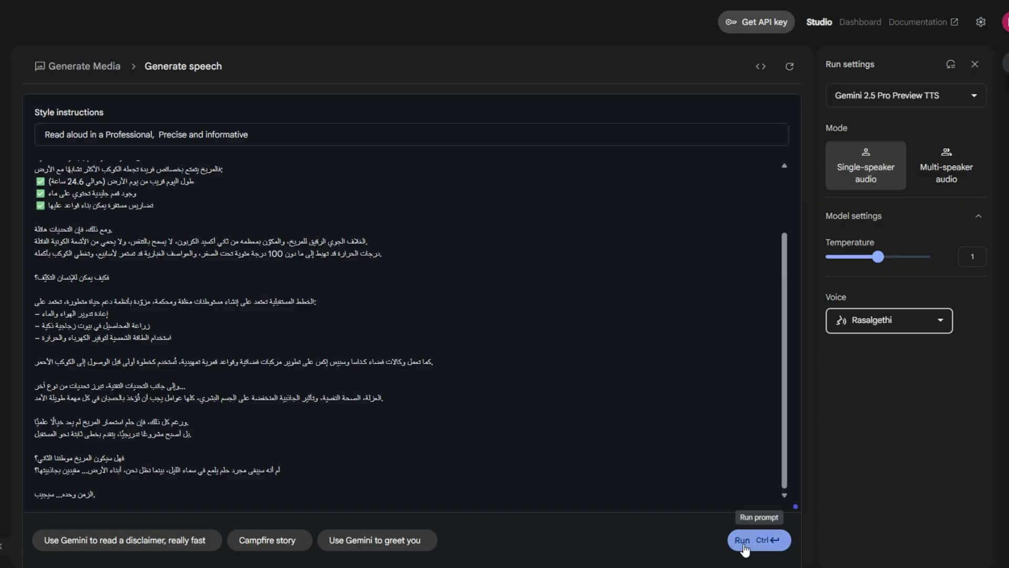
Switch the model to Gemini 2.5 Flash Preview TTS and generate the single-speaker audio of the Mars narration
left_click(867, 104)
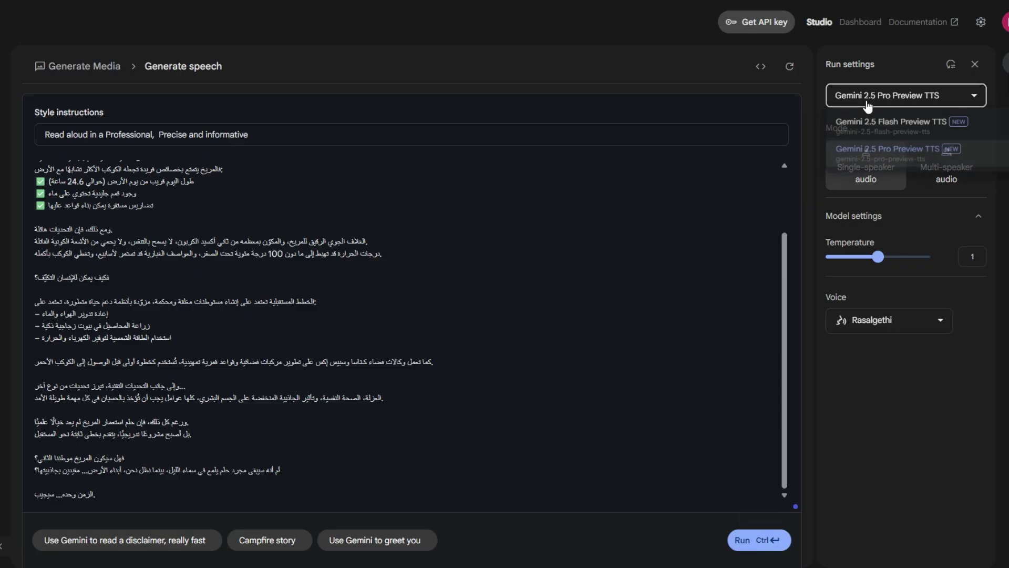
left_click(888, 122)
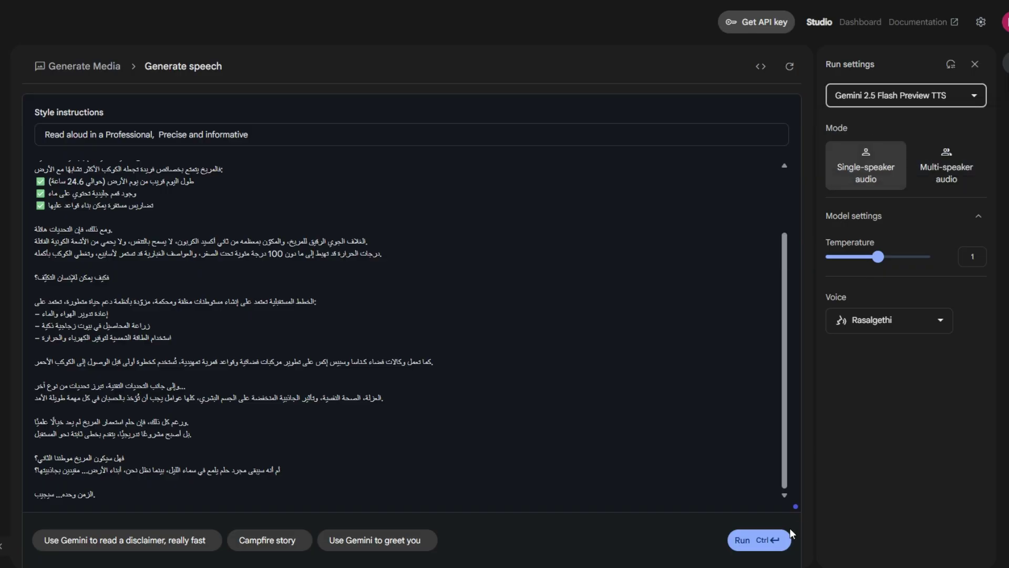
left_click(741, 539)
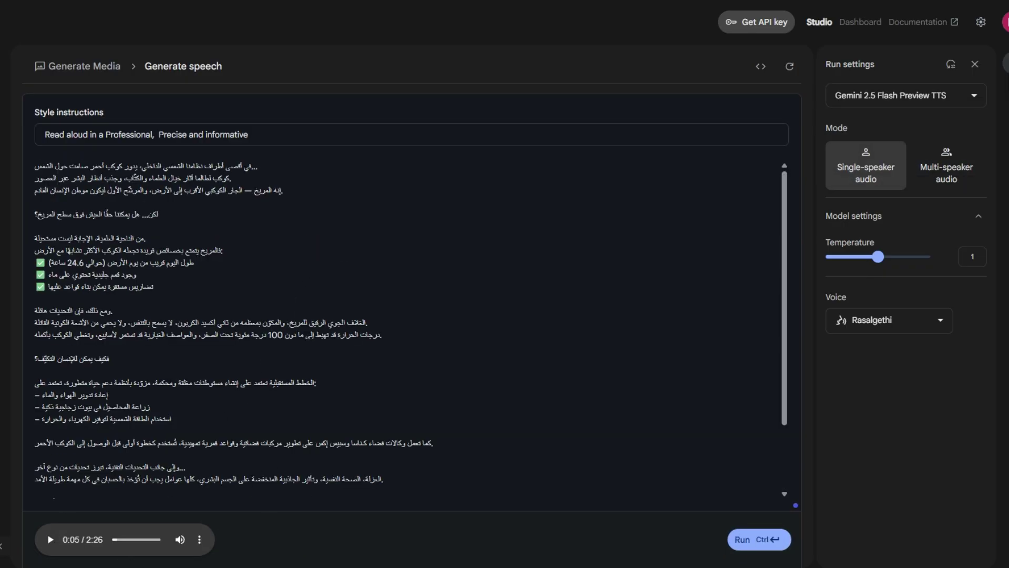
Download the generated Mars narration audio from the player
left_click(199, 539)
left_click(182, 506)
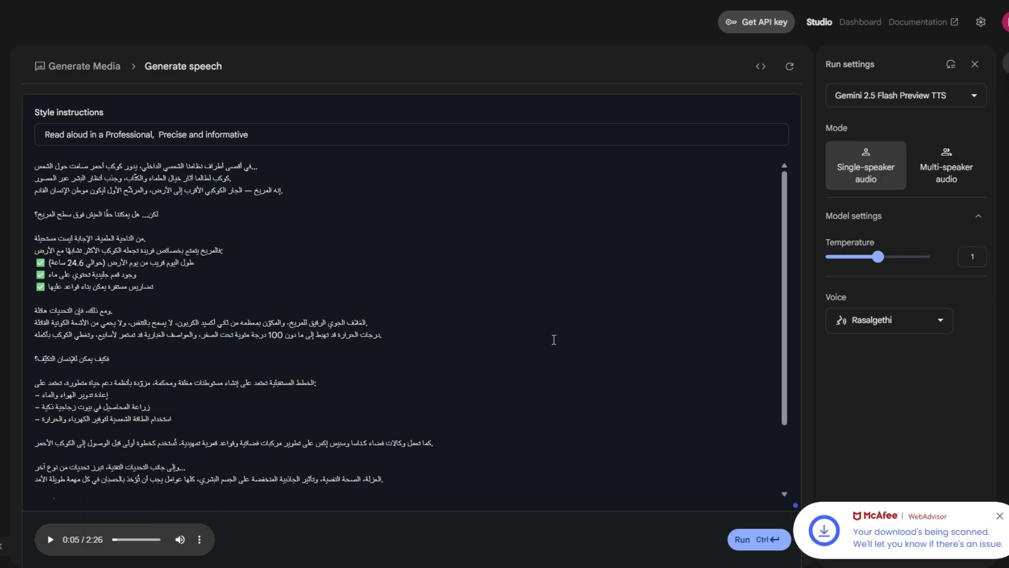
left_click(579, 321)
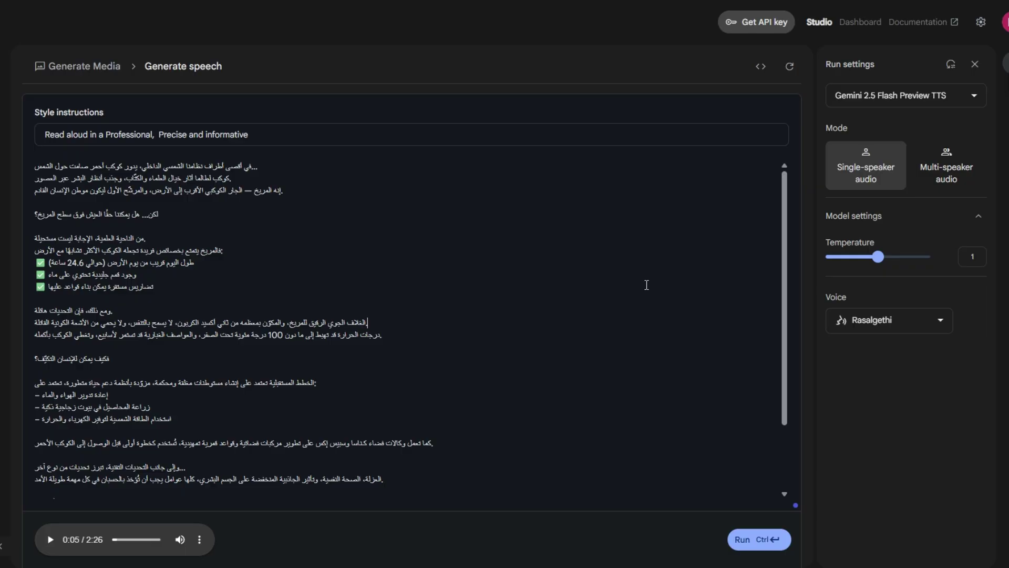
Switch the model to Gemini 2.5 Pro Preview TTS and generate the Mars narration audio again
left_click(888, 97)
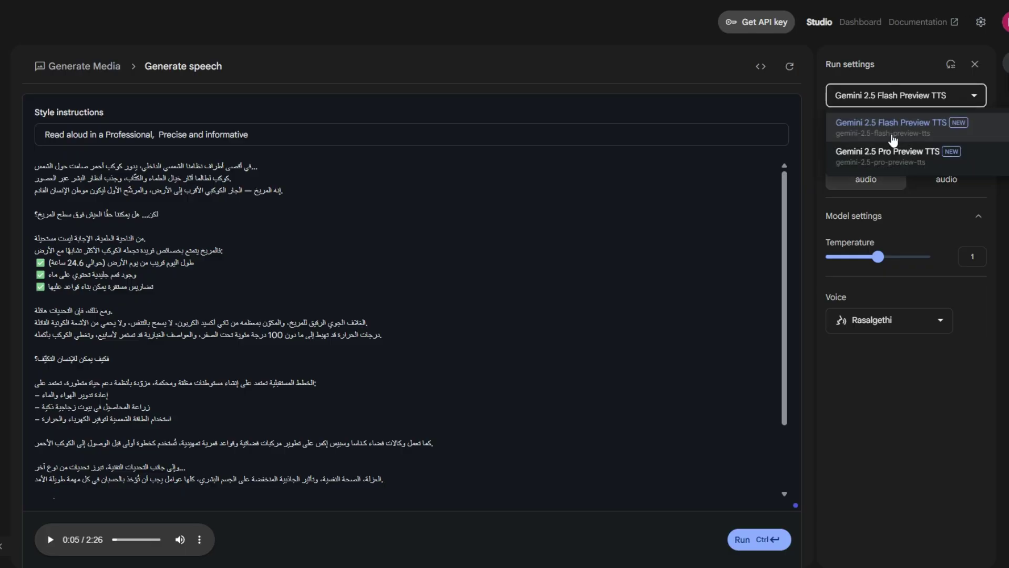
left_click(885, 158)
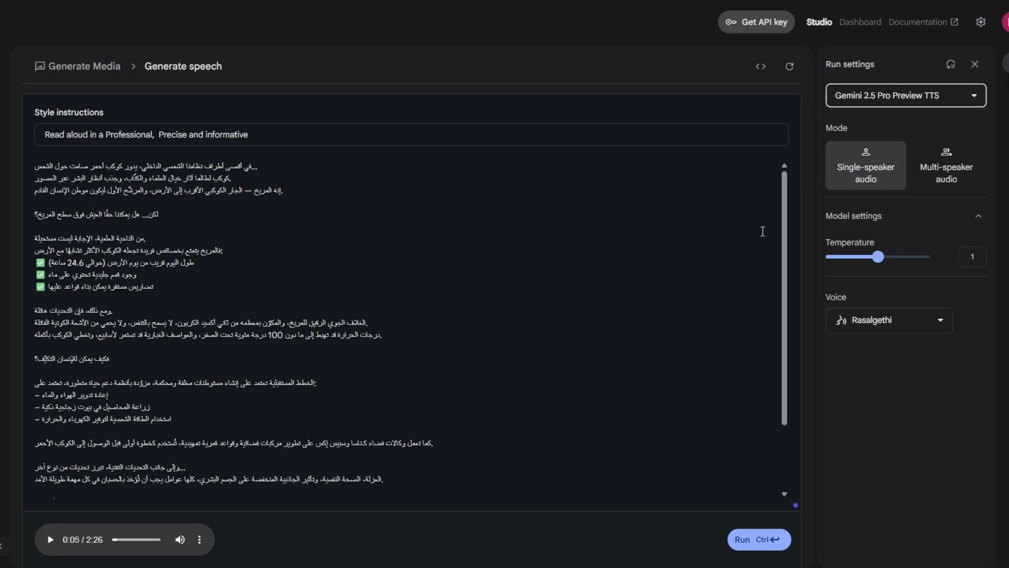
left_click(740, 541)
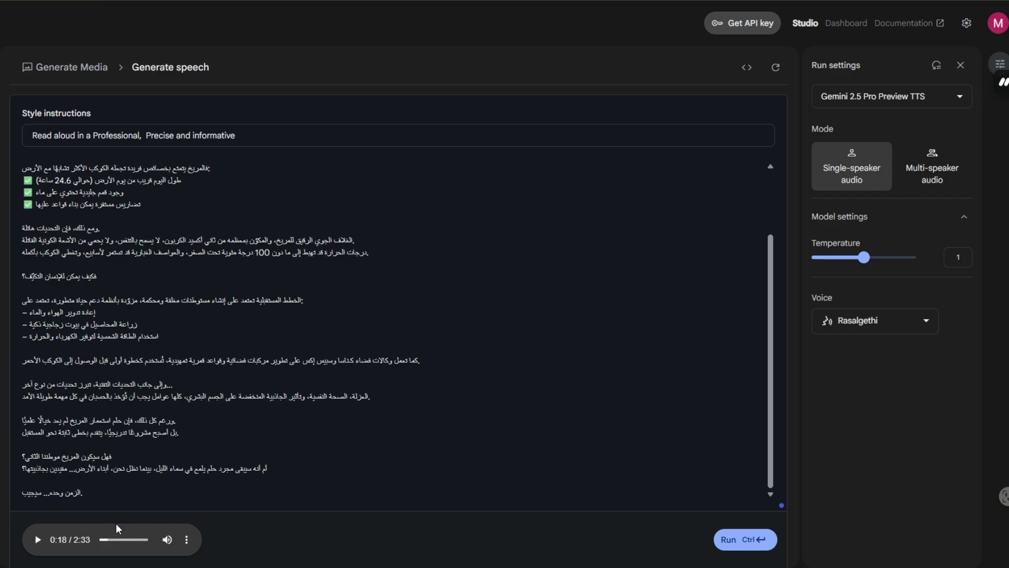
Play part of the generated Mars narration while following its text from the beginning, and pause the playback
left_click(34, 541)
scroll(109, 316, "up", 3)
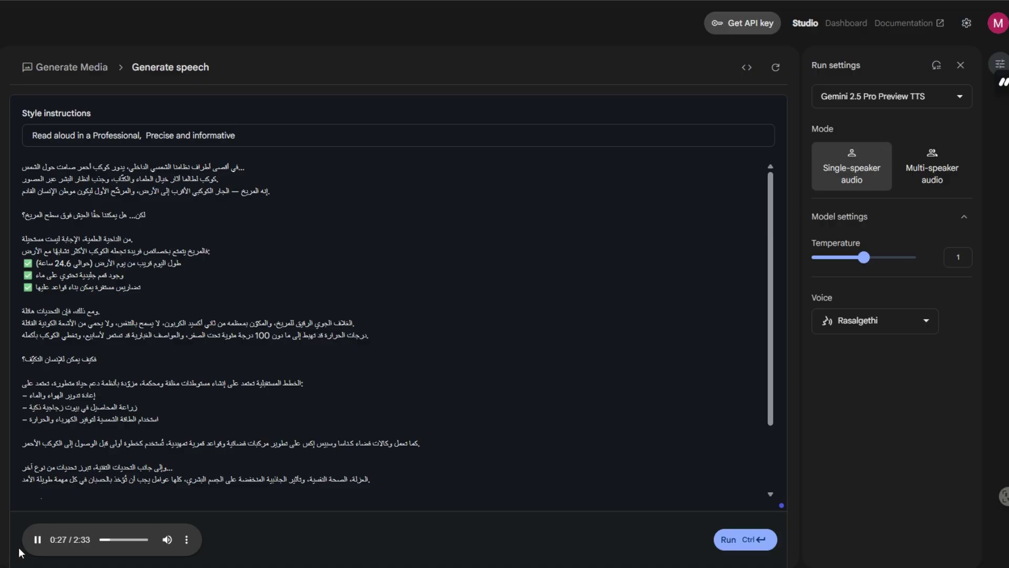
left_click(38, 541)
Change the style instructions to "Read aloud in a friendly and warm tone"
left_click_drag(93, 135, 289, 117)
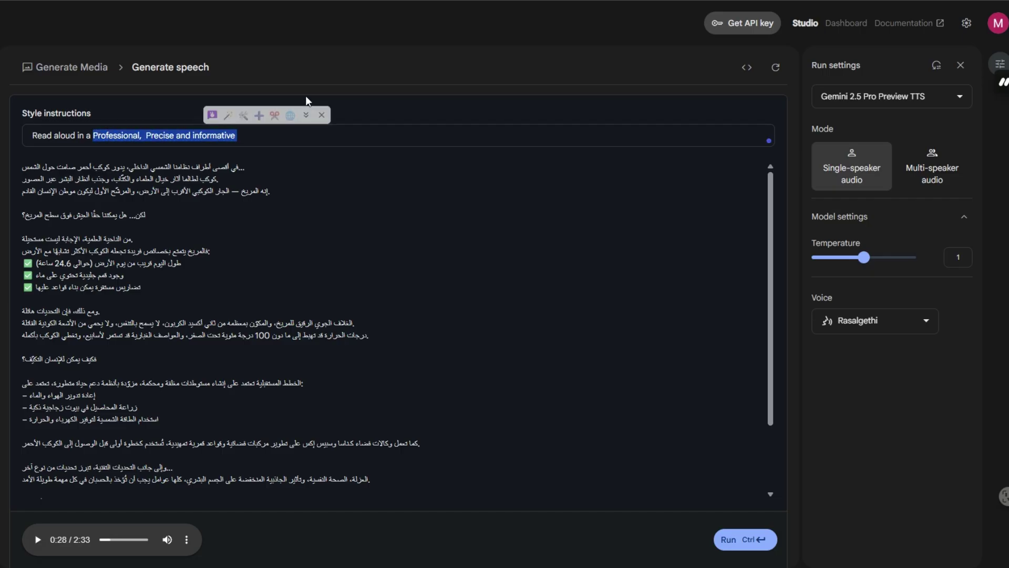
type("friendly and")
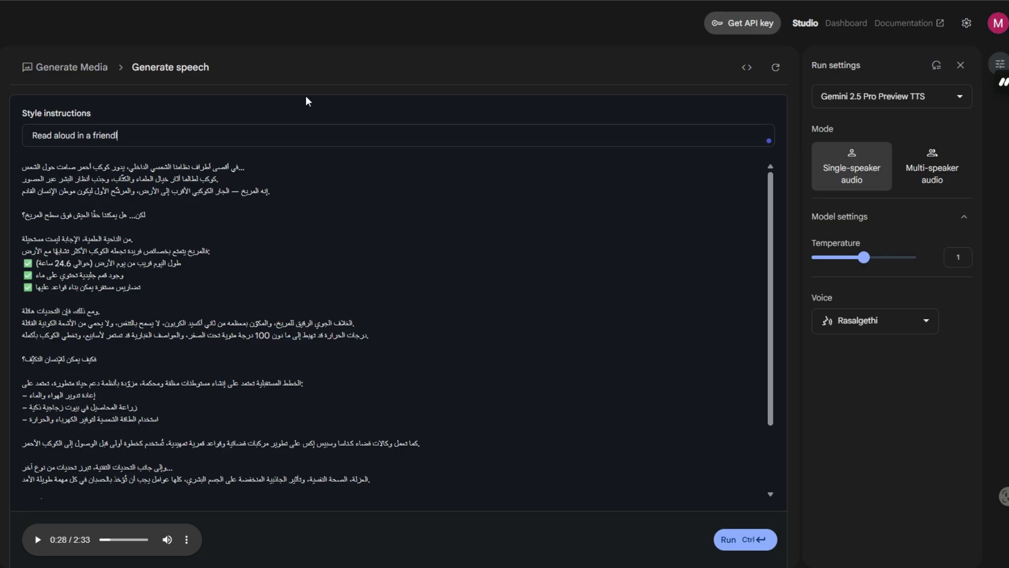
type(" warm tone")
Switch the model back to Gemini 2.5 Flash Preview TTS and generate the narration in the friendly, warm style
left_click(948, 100)
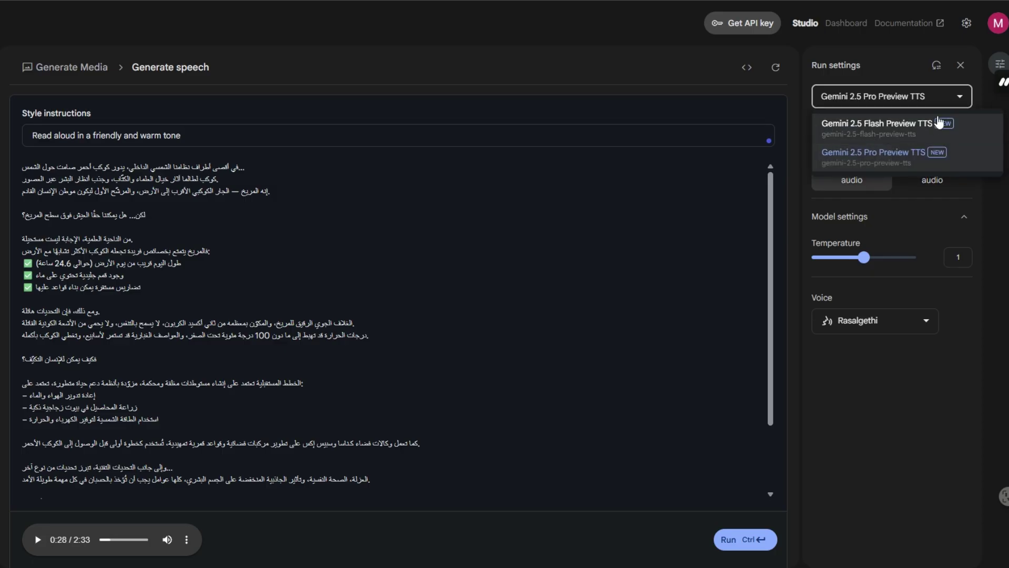
left_click(920, 129)
left_click(735, 541)
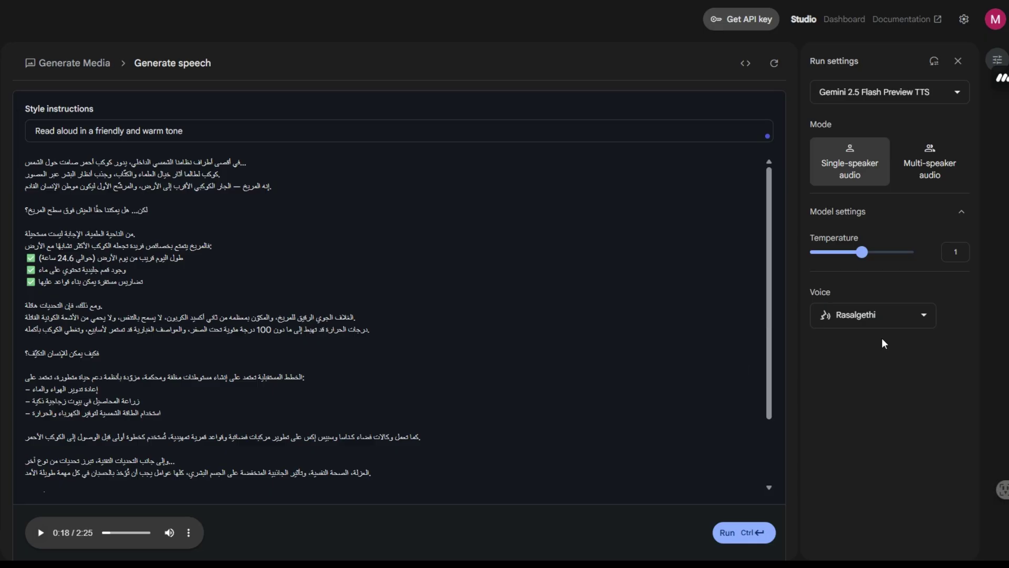
left_click(879, 317)
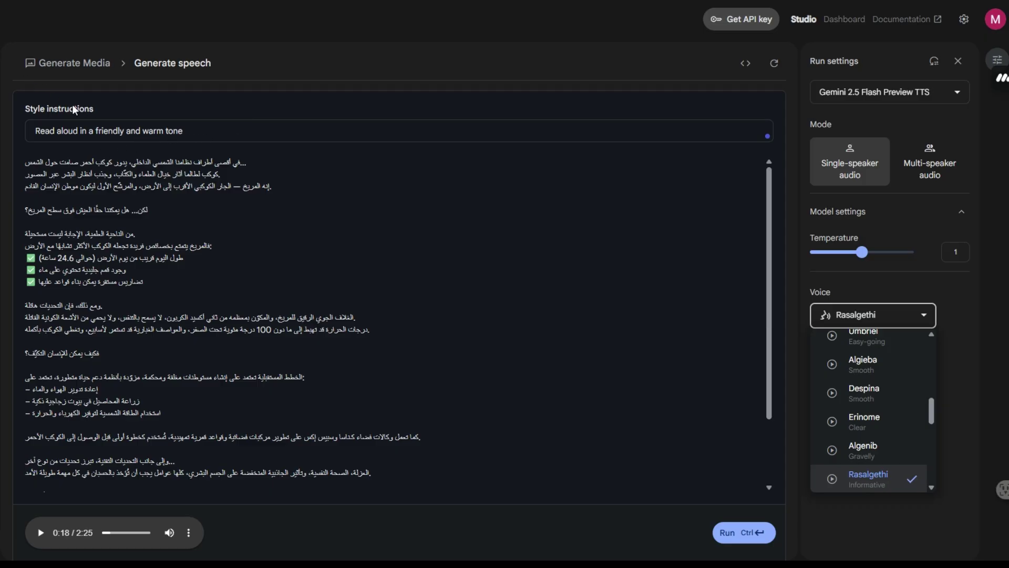
left_click(954, 377)
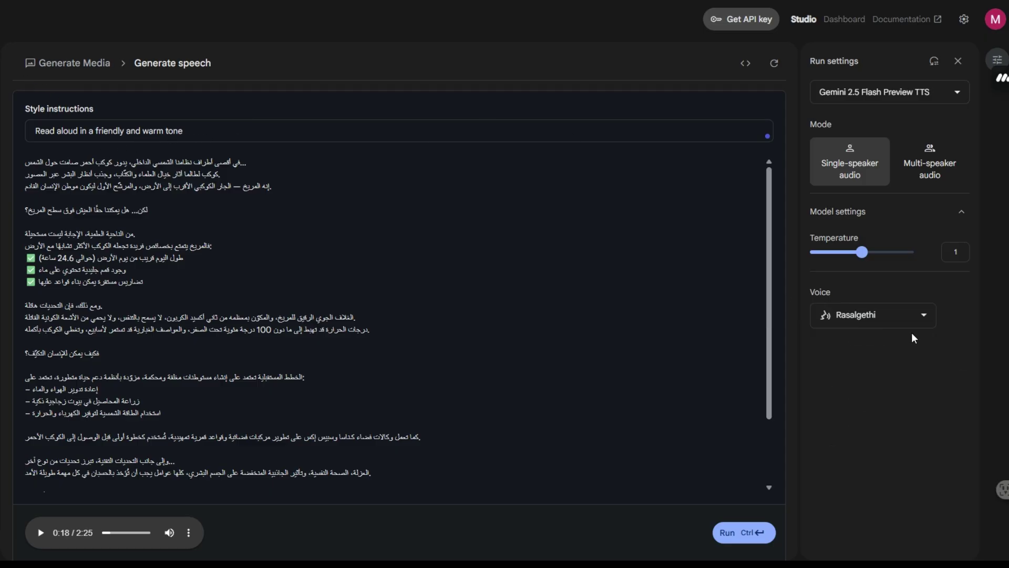